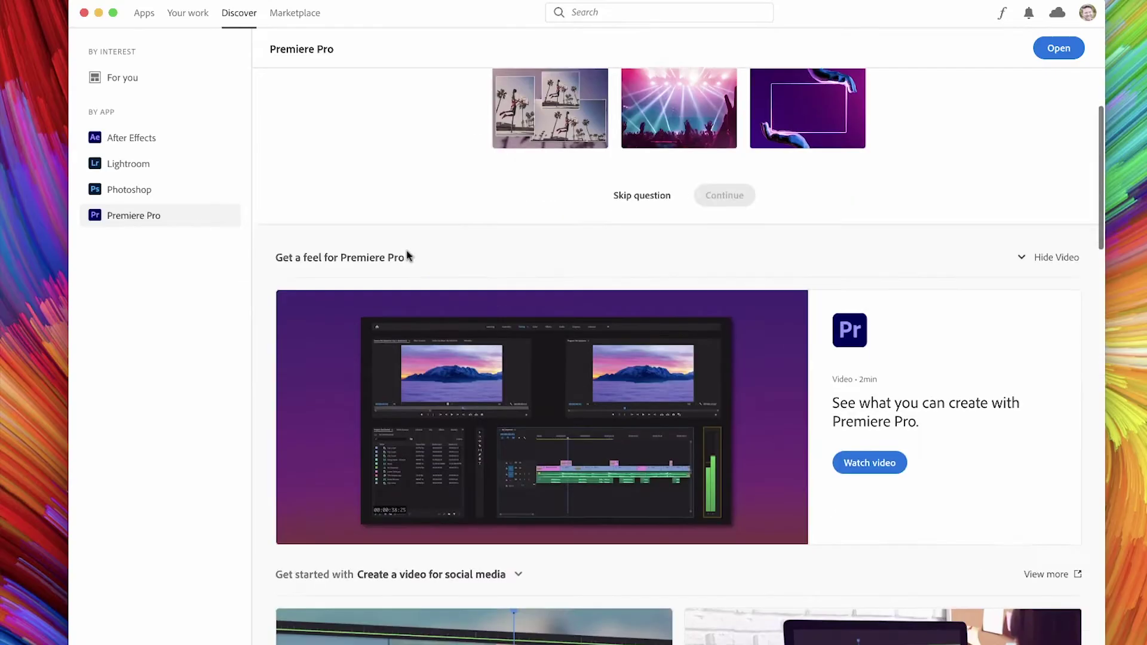
Scroll down the Premiere Pro Discover page and go to the Premiere Pro community
{"action": "scroll", "coordinate": [407, 256], "scroll_direction": "down", "scroll_amount": 3}
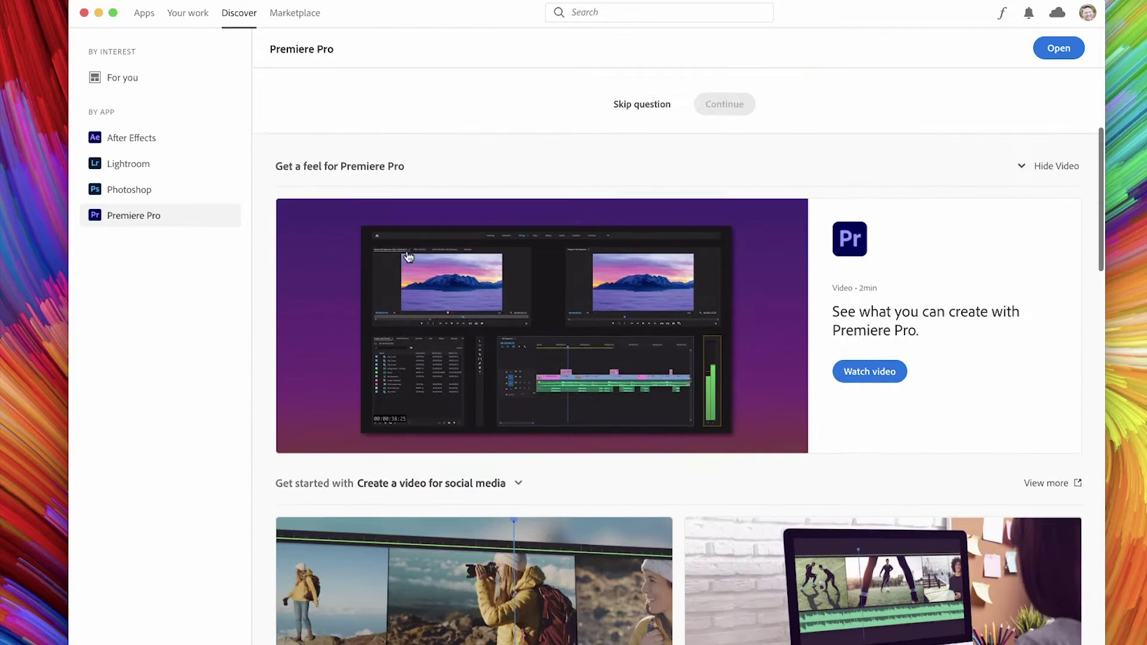
{"action": "scroll", "coordinate": [408, 257], "scroll_direction": "down", "scroll_amount": 1}
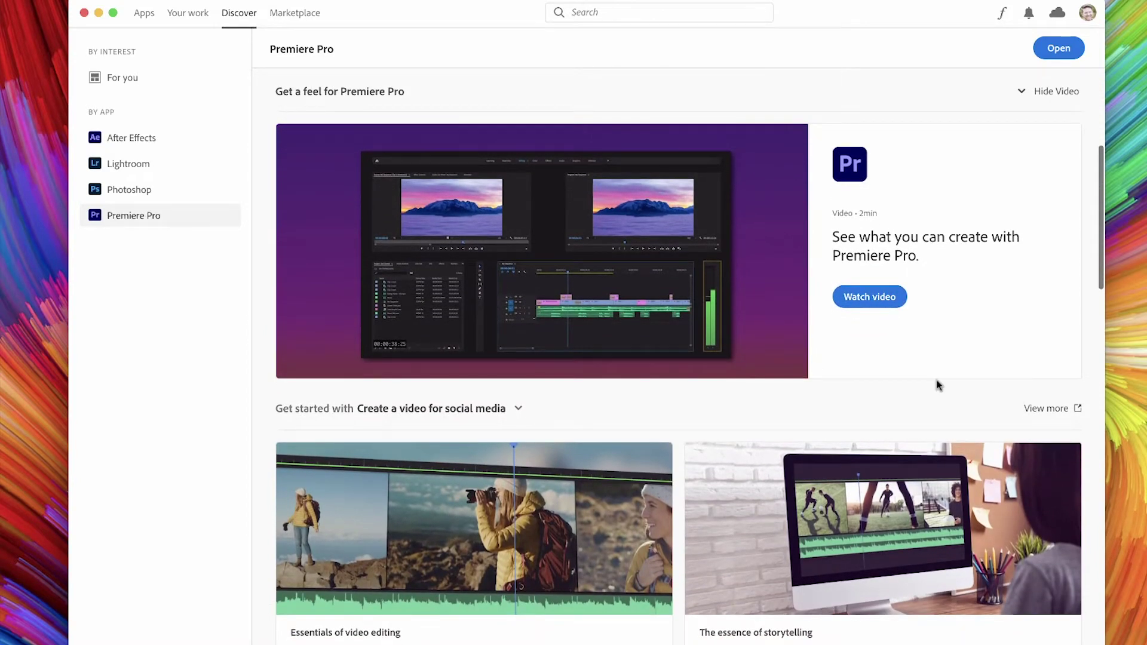
{"action": "scroll", "coordinate": [676, 412], "scroll_direction": "down", "scroll_amount": 5}
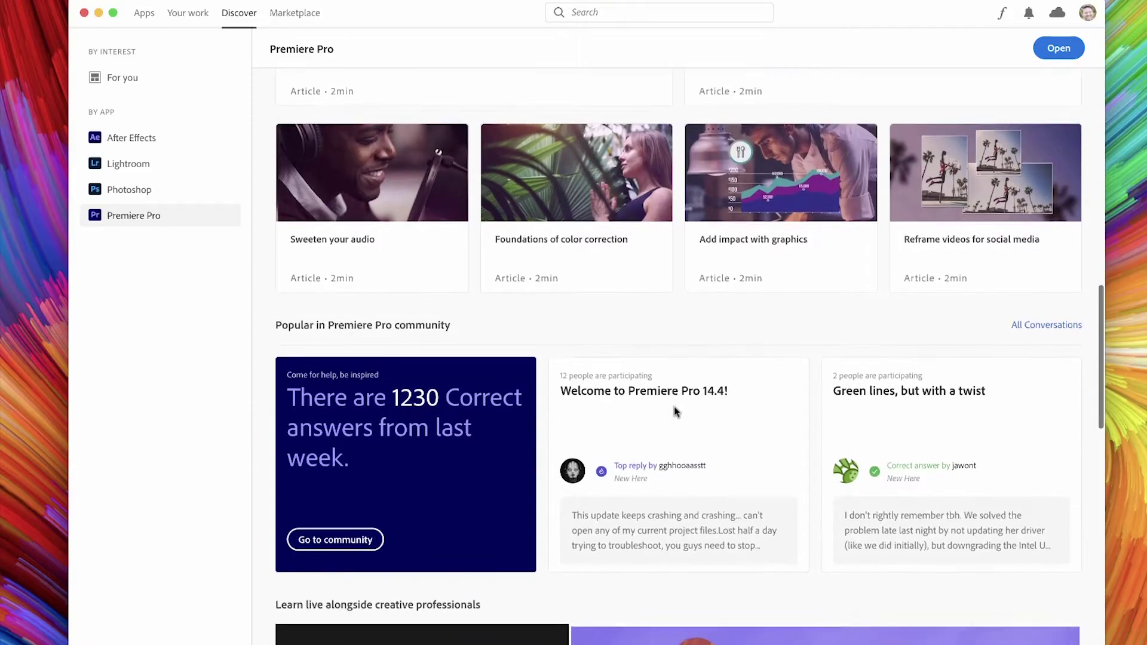
{"action": "scroll", "coordinate": [676, 411], "scroll_direction": "down", "scroll_amount": 3}
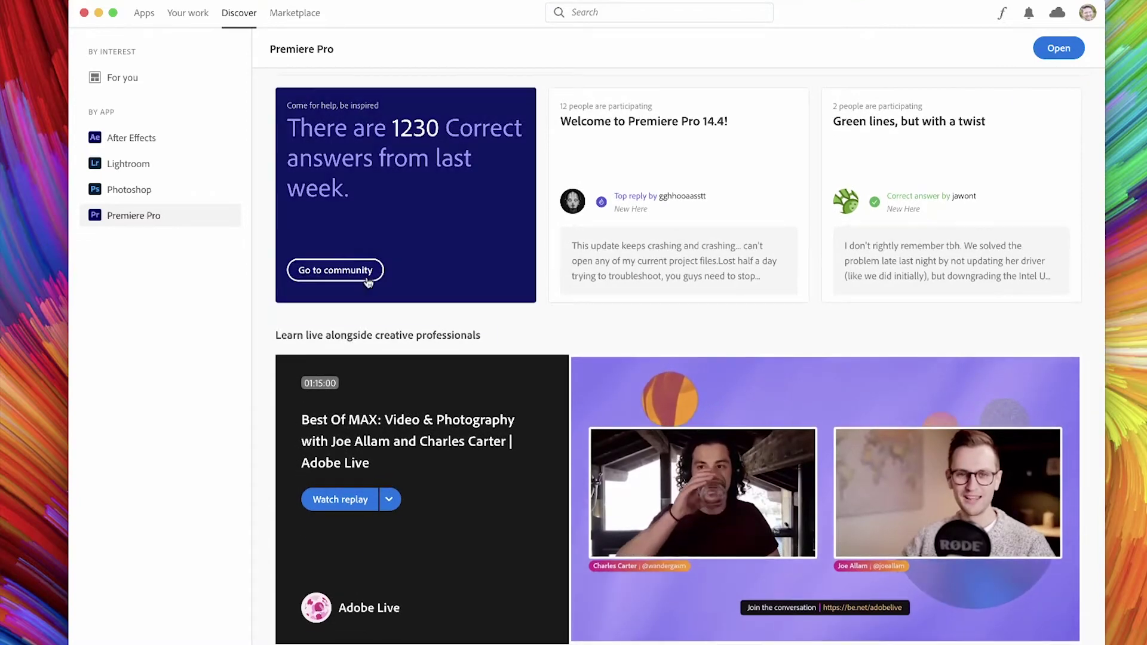
{"action": "left_click", "coordinate": [359, 271]}
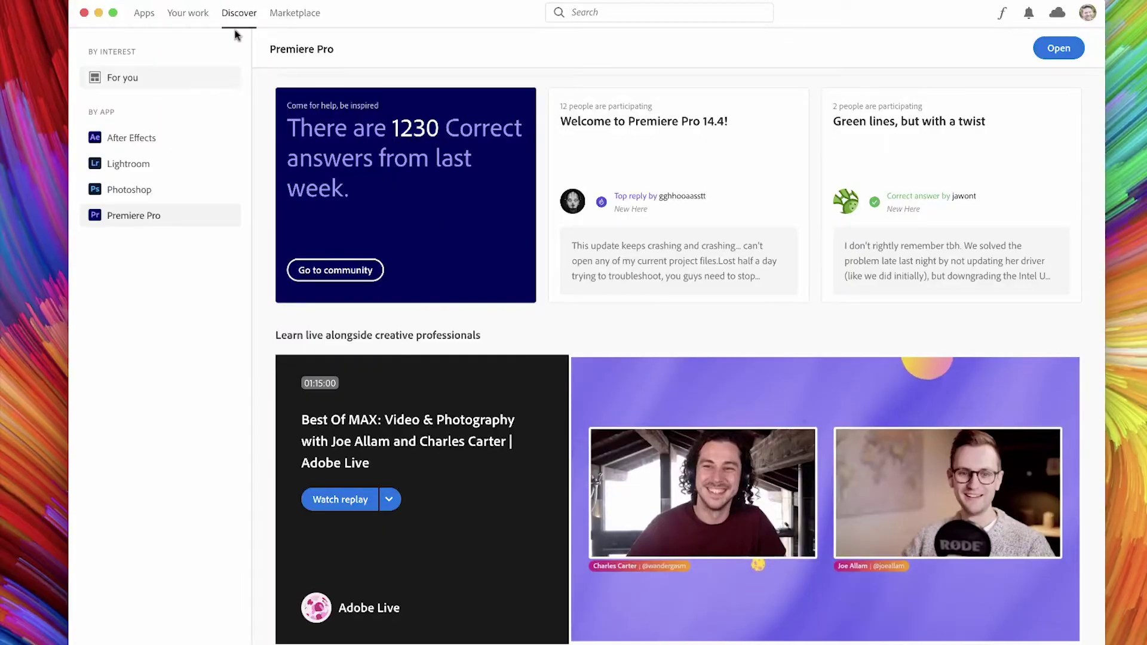
Browse Marketplace plugins and view the Dropbox Transfer plugin's details
{"action": "left_click", "coordinate": [297, 14]}
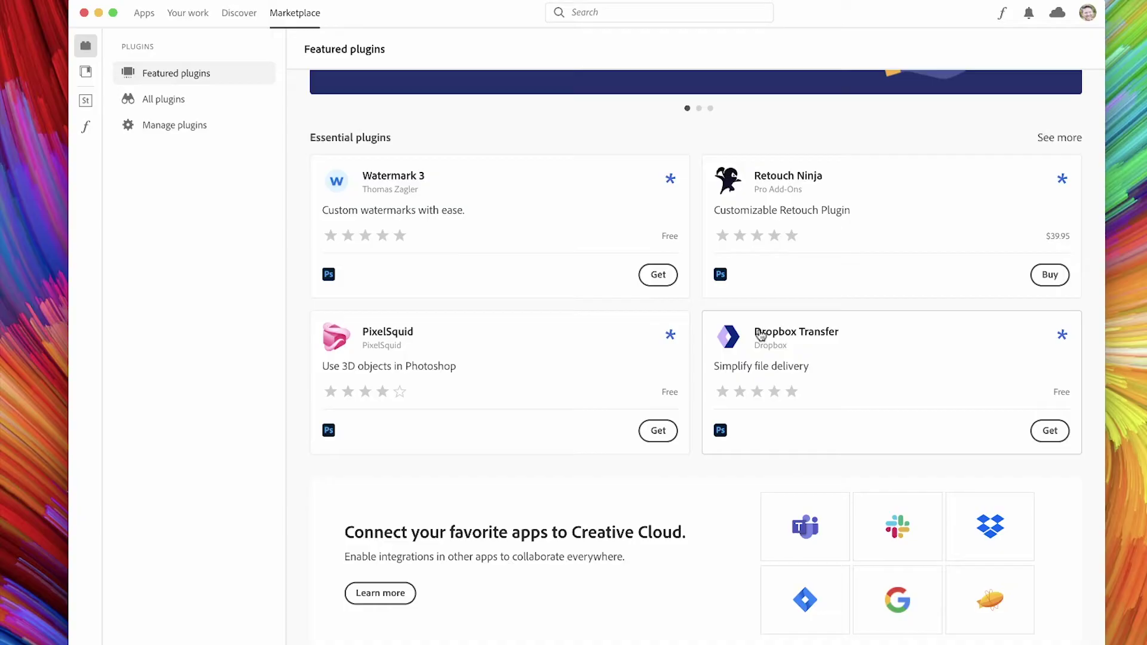
{"action": "left_click", "coordinate": [814, 335]}
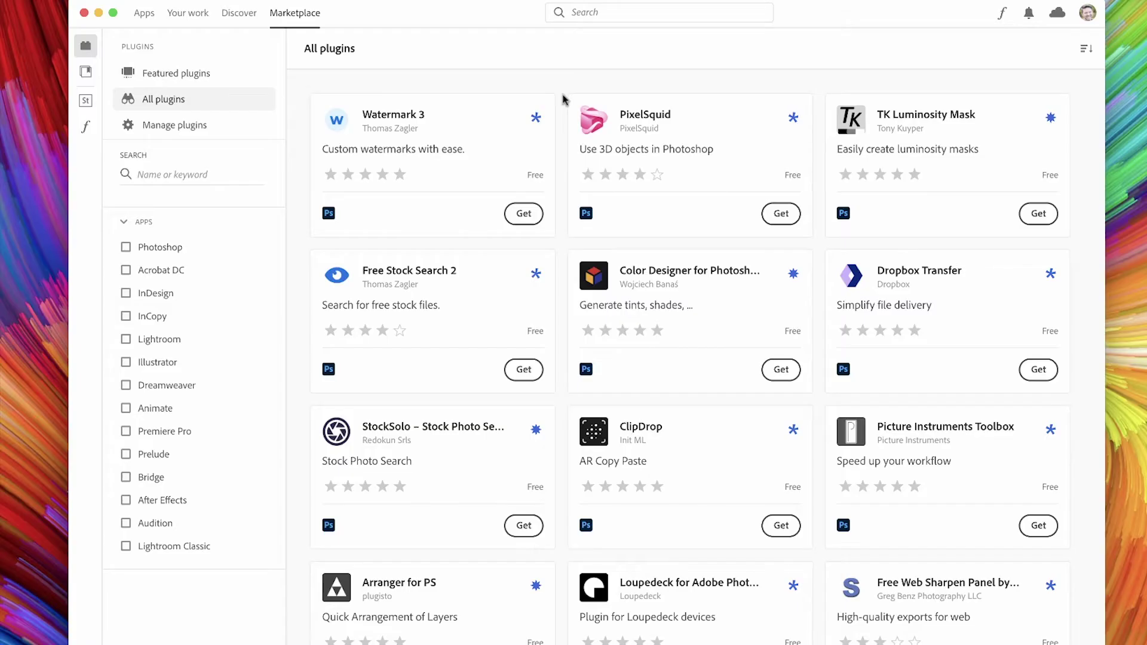
{"action": "scroll", "coordinate": [562, 99], "scroll_direction": "down", "scroll_amount": 3}
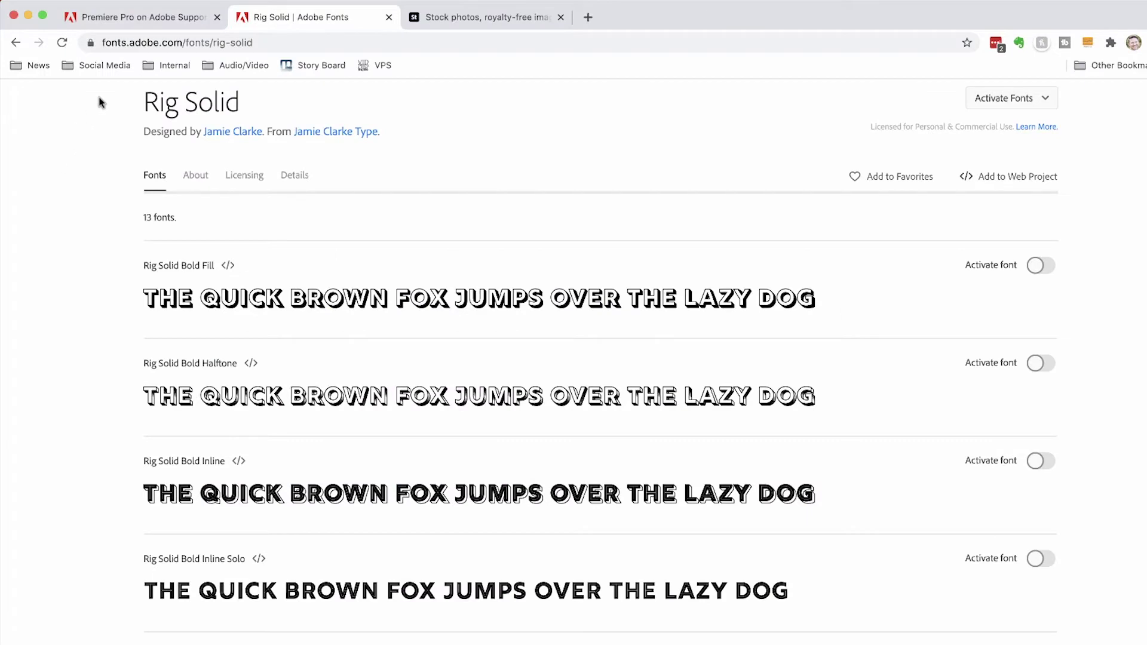
Highlight the Rig Solid font name and activate the Rig Solid Bold Outline style
{"action": "left_click_drag", "start_coordinate": [100, 103], "coordinate": [212, 96]}
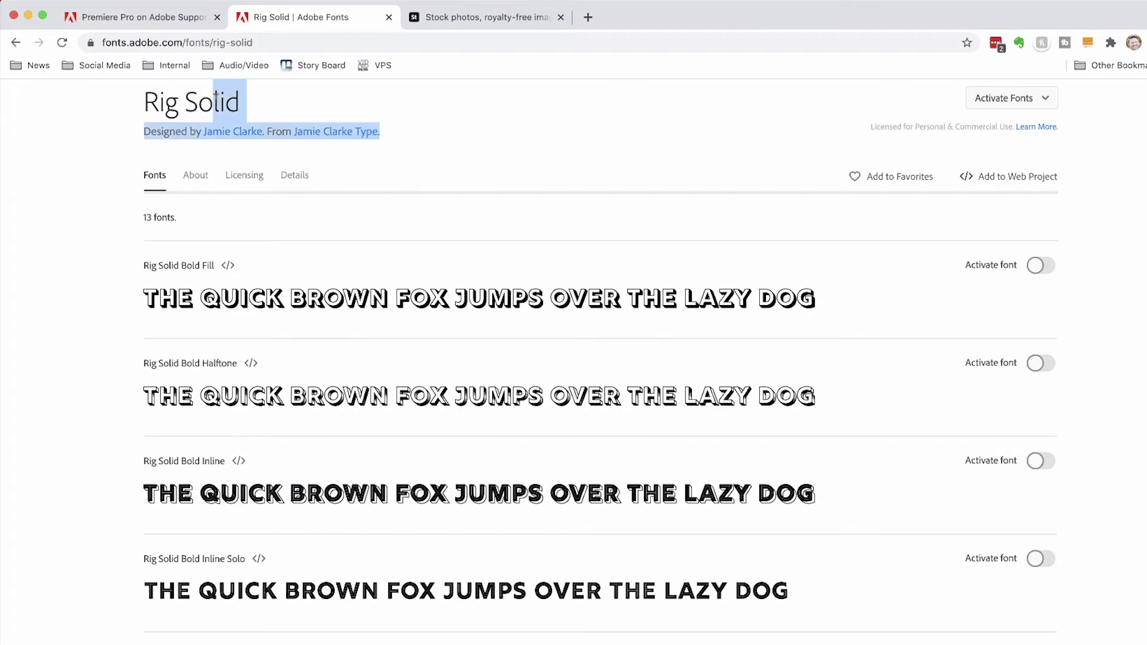
{"action": "left_click", "coordinate": [354, 113]}
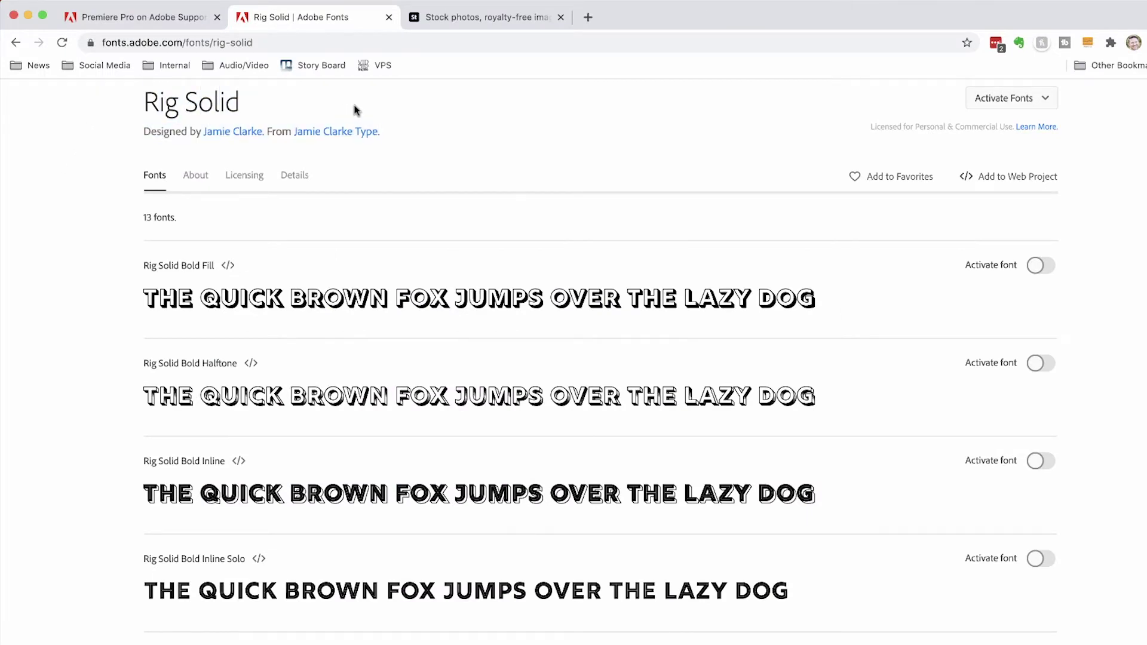
{"action": "triple_click", "coordinate": [249, 98]}
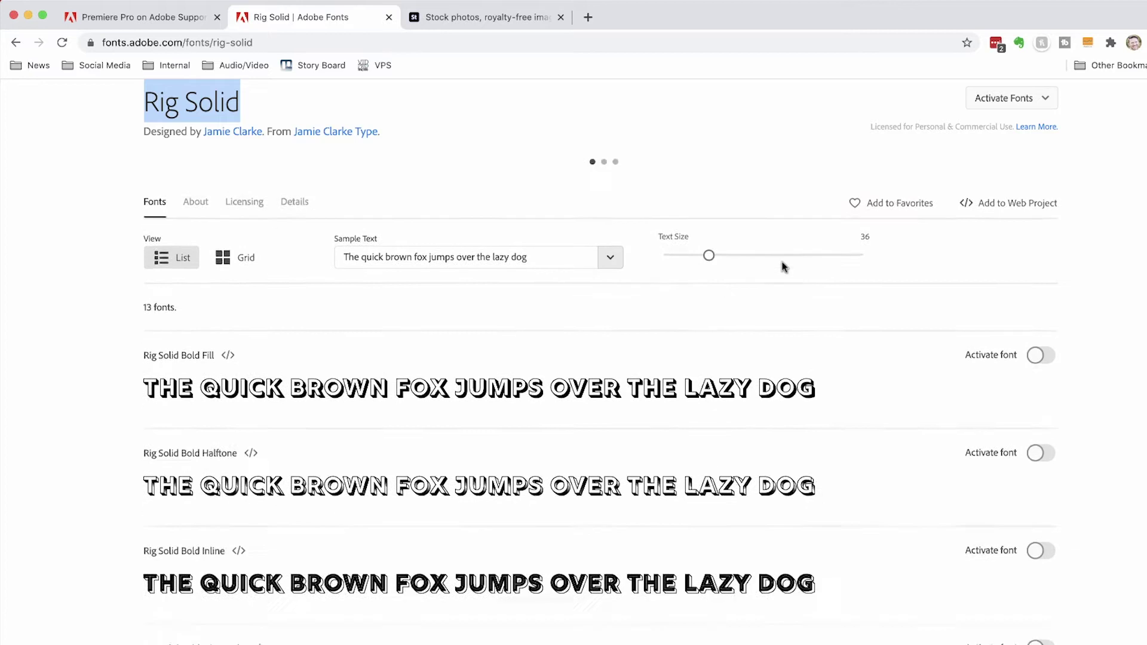
{"action": "scroll", "coordinate": [956, 260], "scroll_direction": "down", "scroll_amount": 1}
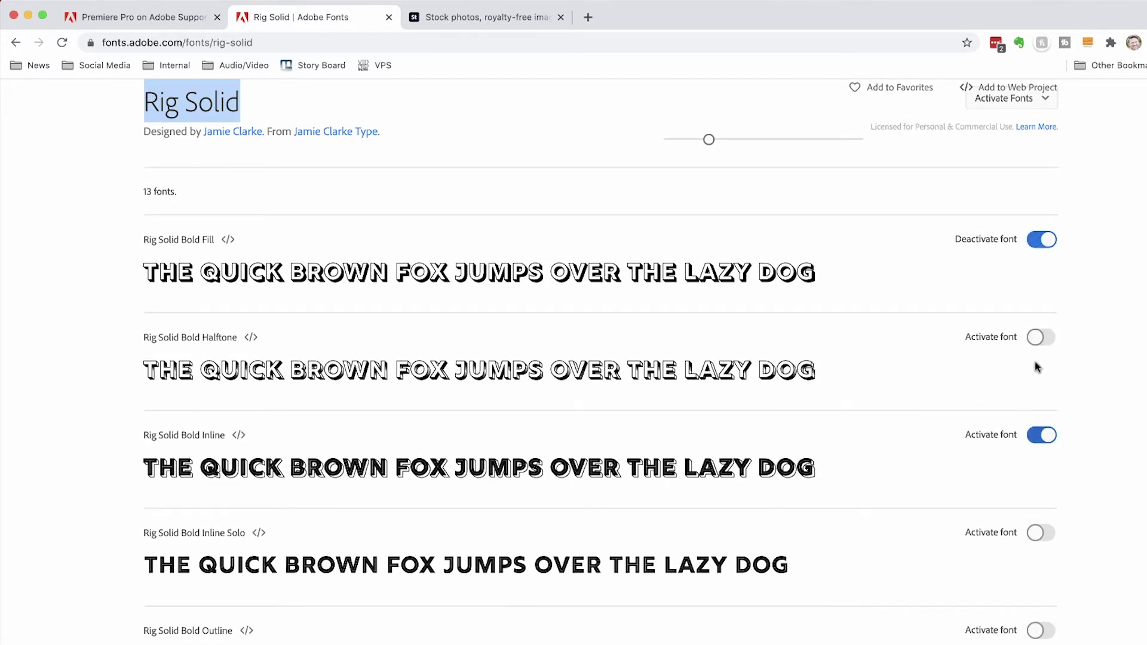
{"action": "left_click", "coordinate": [1042, 631]}
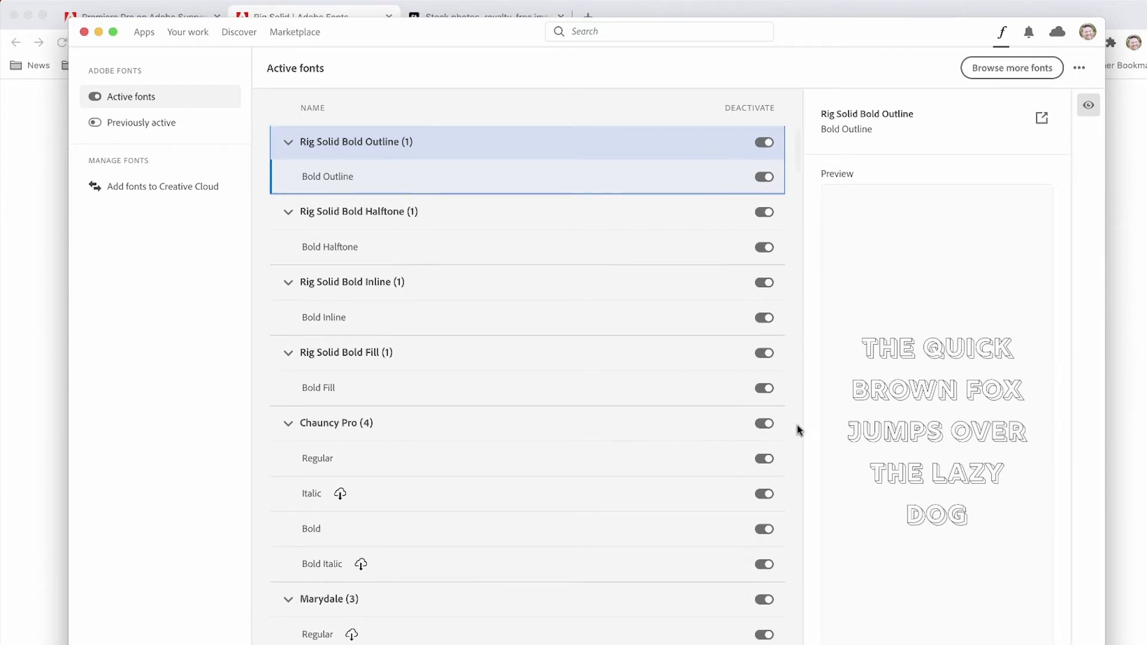
Scroll through the Active fonts list to review the activated Rig Solid styles
{"action": "scroll", "coordinate": [676, 430], "scroll_direction": "down", "scroll_amount": 5}
{"action": "scroll", "coordinate": [676, 430], "scroll_direction": "up", "scroll_amount": 5}
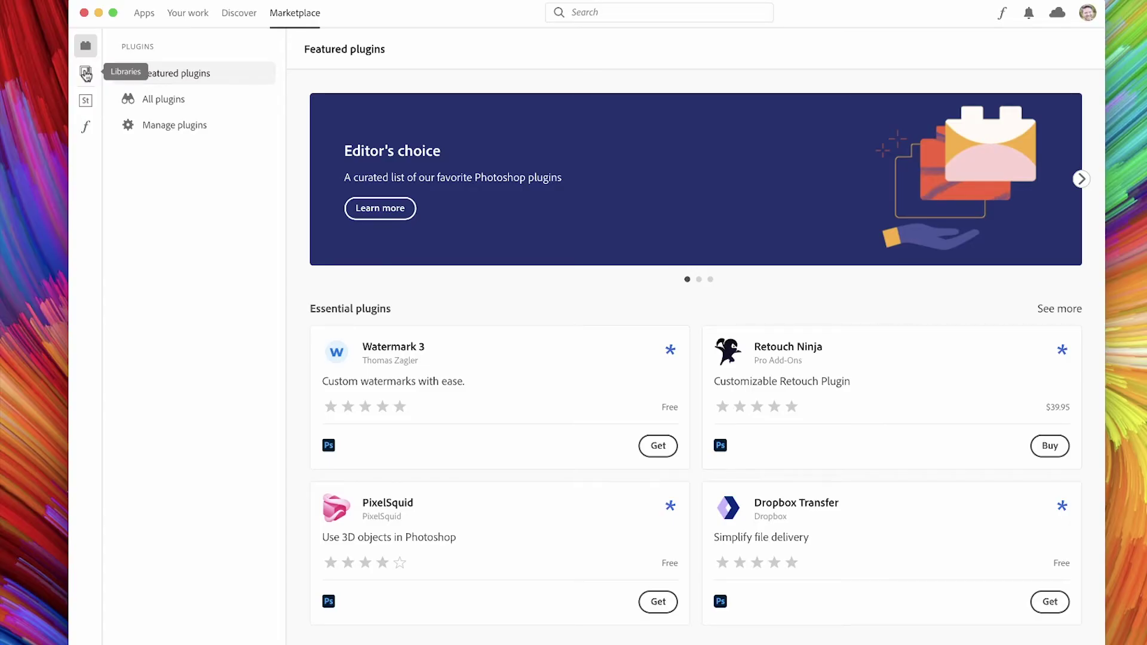
Show All libraries in the Marketplace, including Web Gradients and Eva Icons
{"action": "left_click", "coordinate": [86, 74]}
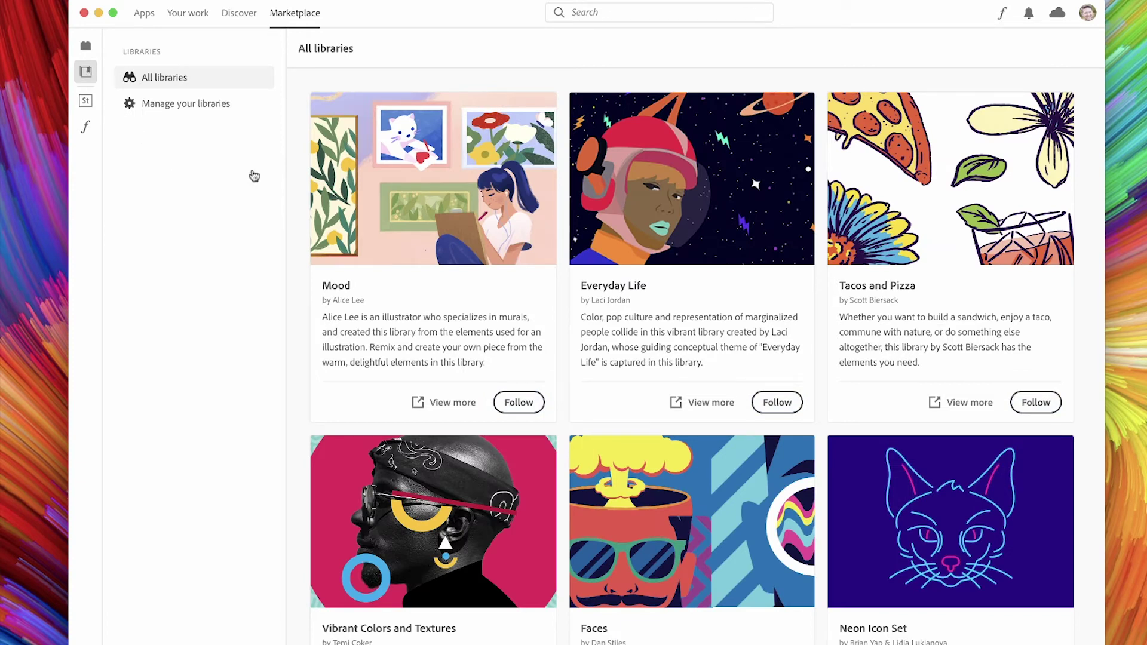
{"action": "scroll", "coordinate": [561, 203], "scroll_direction": "down", "scroll_amount": 1}
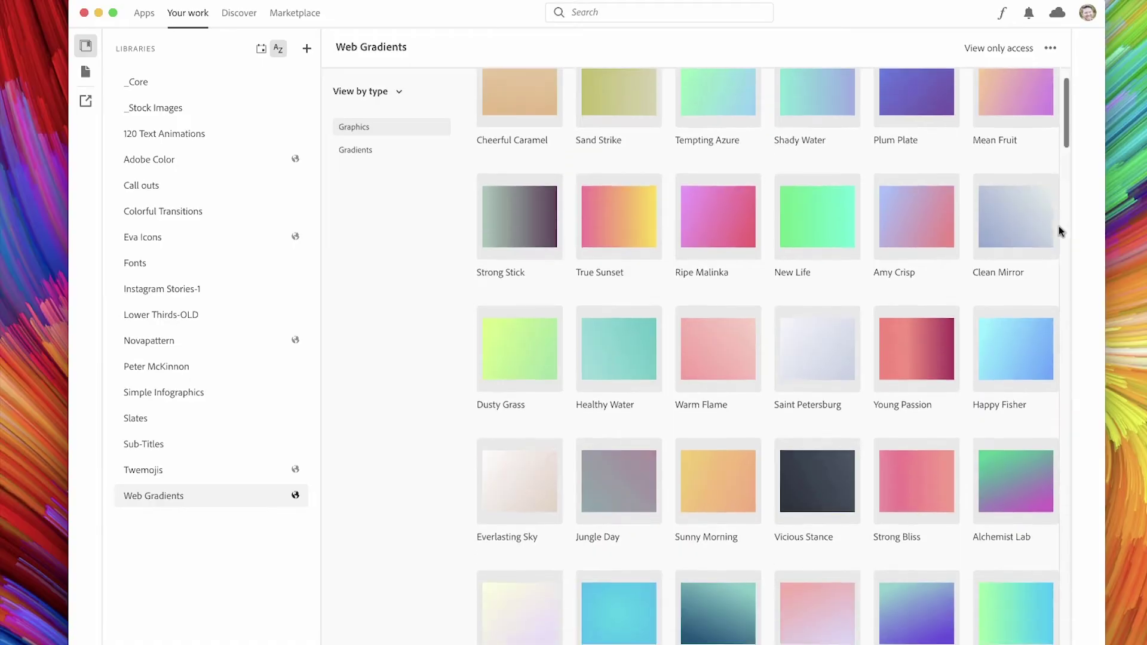
Open the Web Gradients library from Your work > Libraries
{"action": "scroll", "coordinate": [1060, 232], "scroll_direction": "down", "scroll_amount": 5}
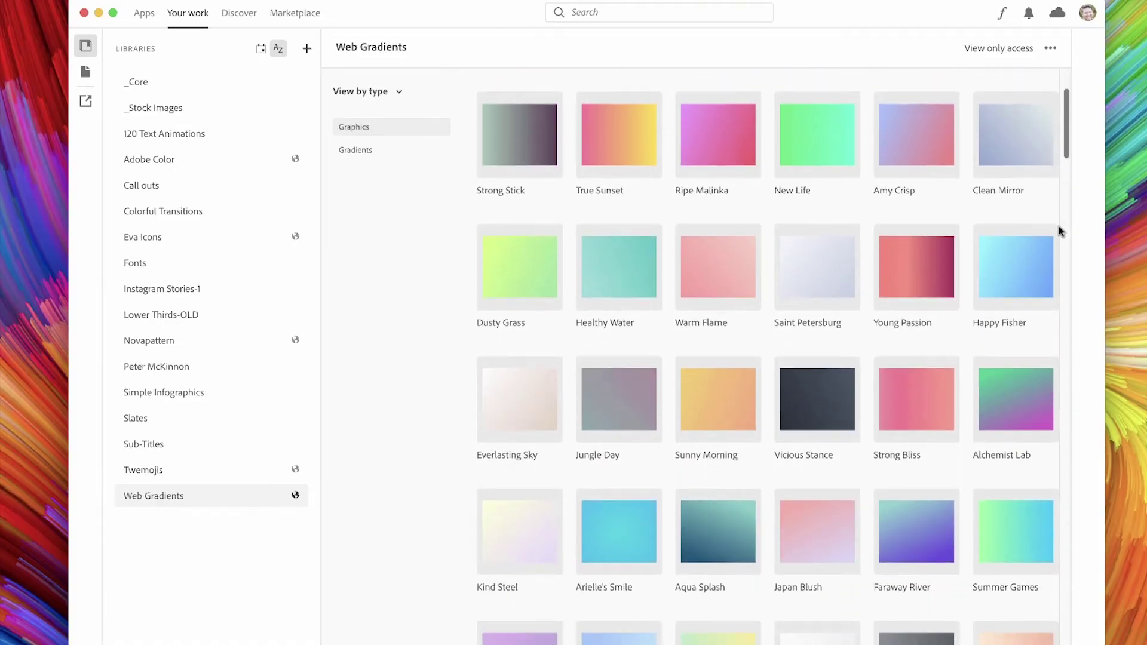
{"action": "scroll", "coordinate": [1060, 231], "scroll_direction": "down", "scroll_amount": 8}
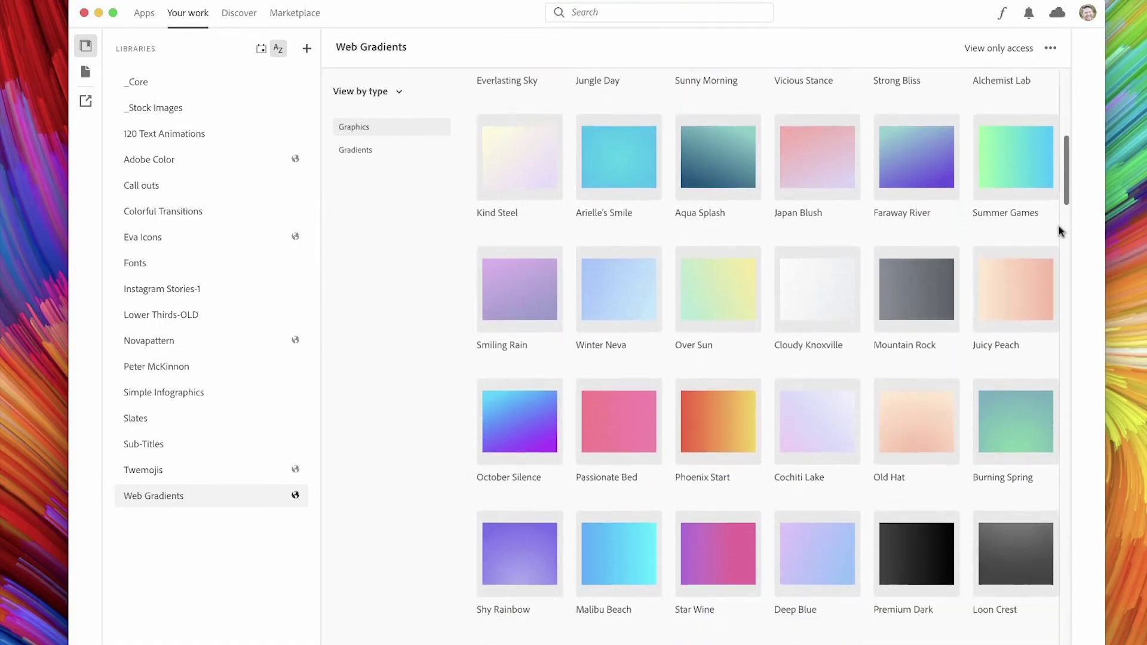
{"action": "scroll", "coordinate": [1060, 232], "scroll_direction": "down", "scroll_amount": 2}
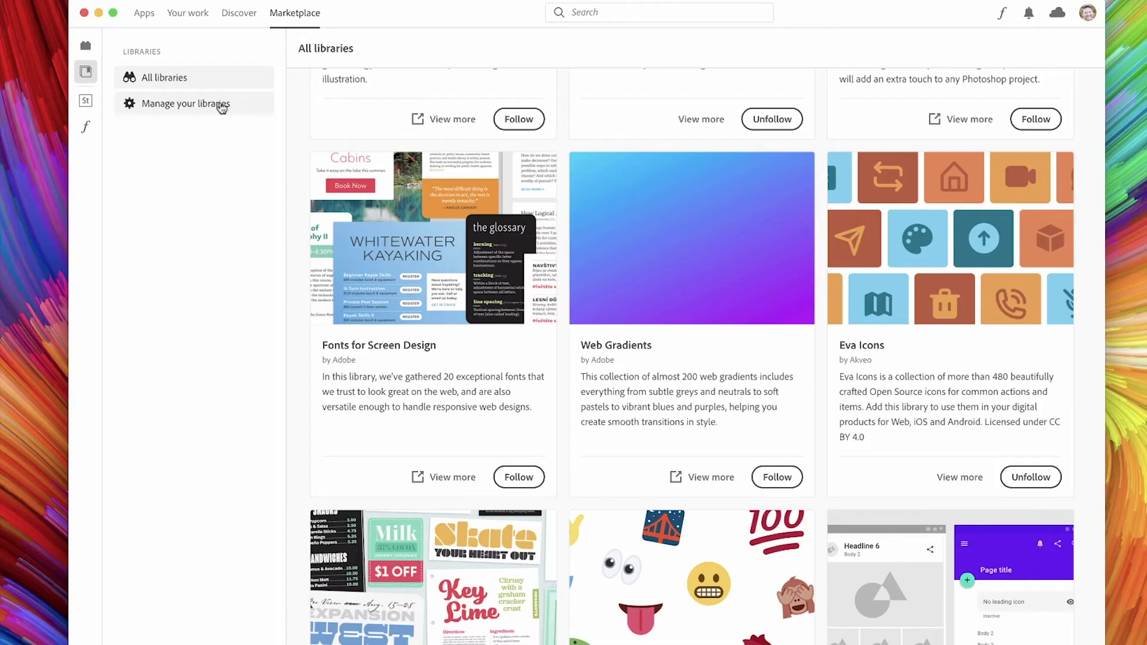
{"action": "left_click", "coordinate": [221, 105]}
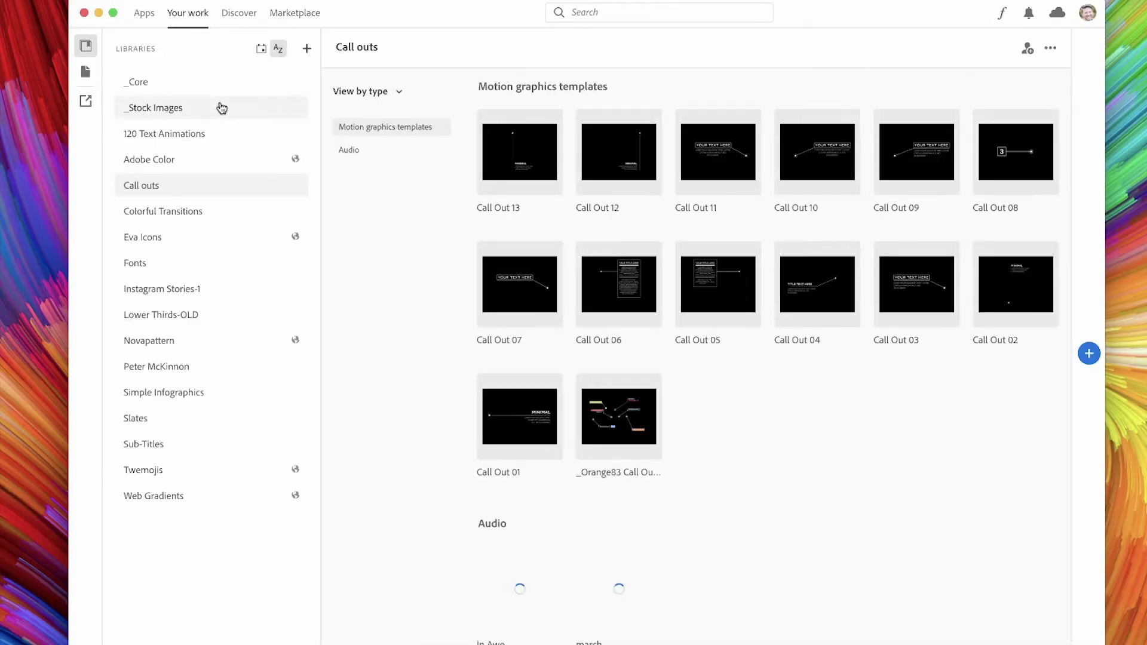
{"action": "left_click", "coordinate": [183, 497]}
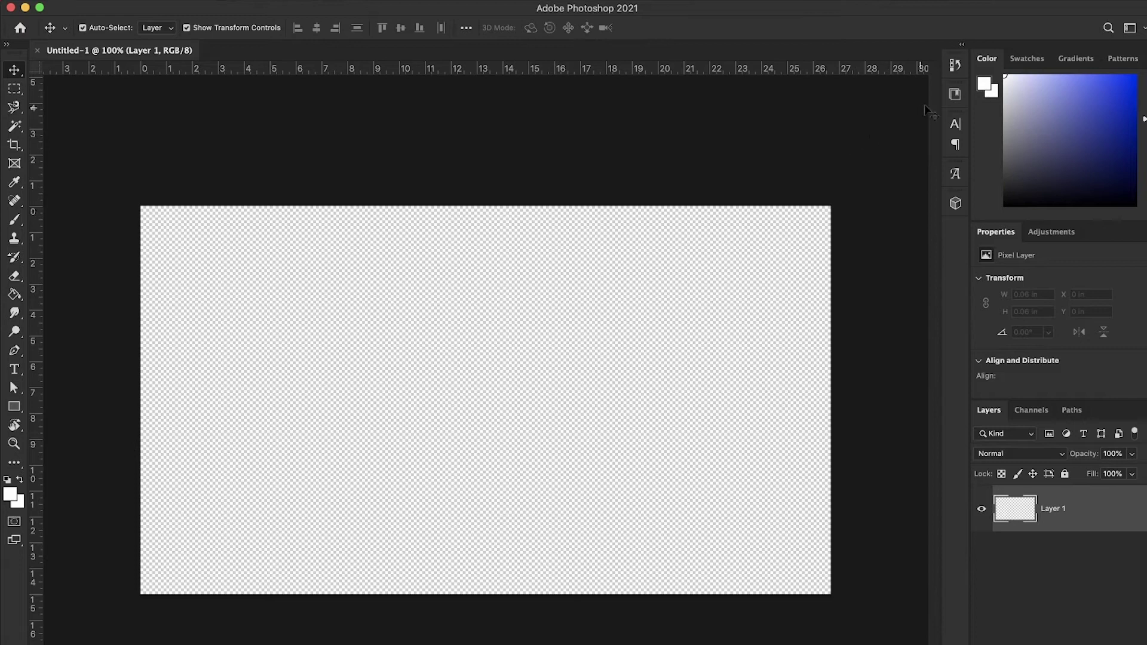
Place the Alchemist Lab gradient from Web Gradients on the Photoshop canvas, scaled to about 63%
{"action": "left_click", "coordinate": [956, 97]}
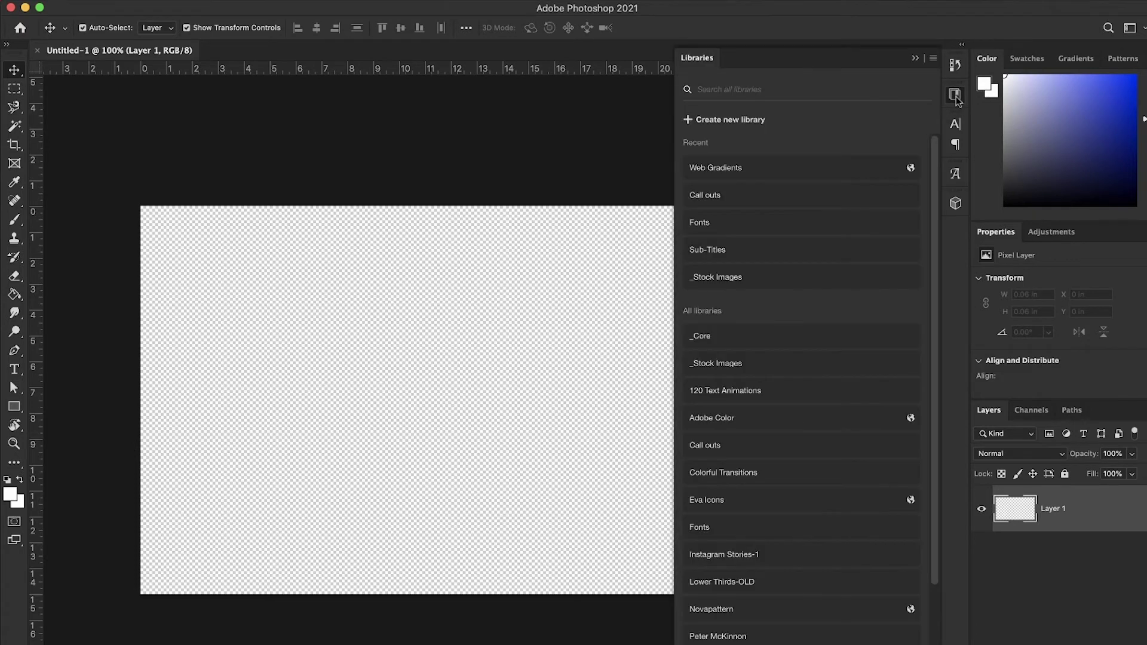
{"action": "left_click", "coordinate": [753, 172]}
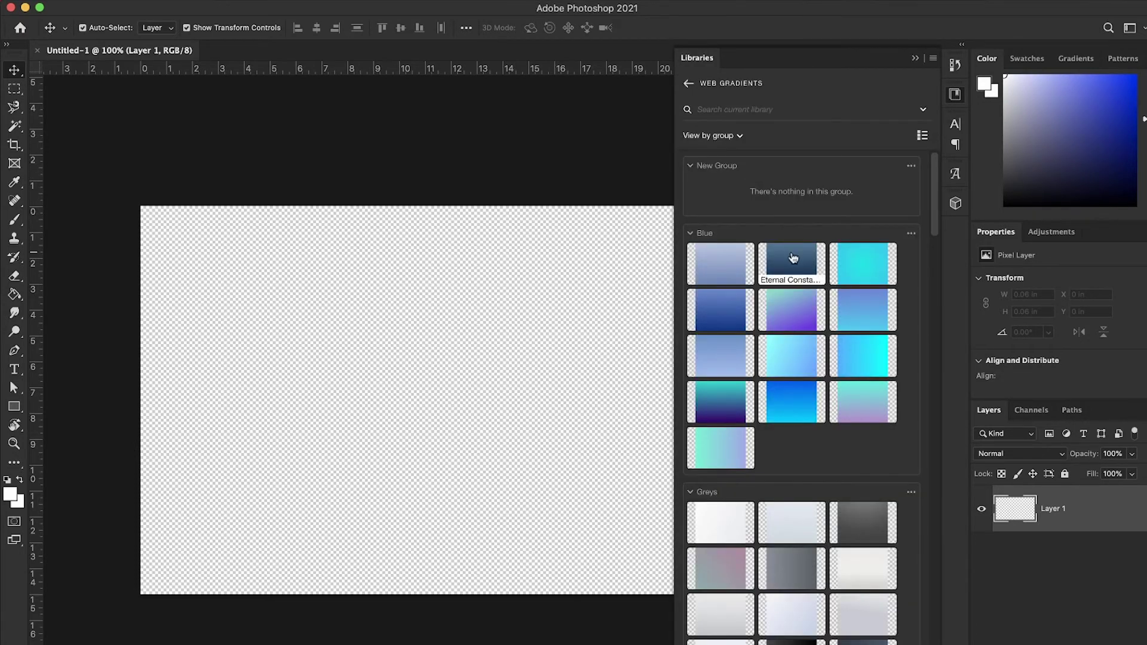
{"action": "scroll", "coordinate": [790, 389], "scroll_direction": "down", "scroll_amount": 5}
{"action": "scroll", "coordinate": [790, 389], "scroll_direction": "down", "scroll_amount": 2}
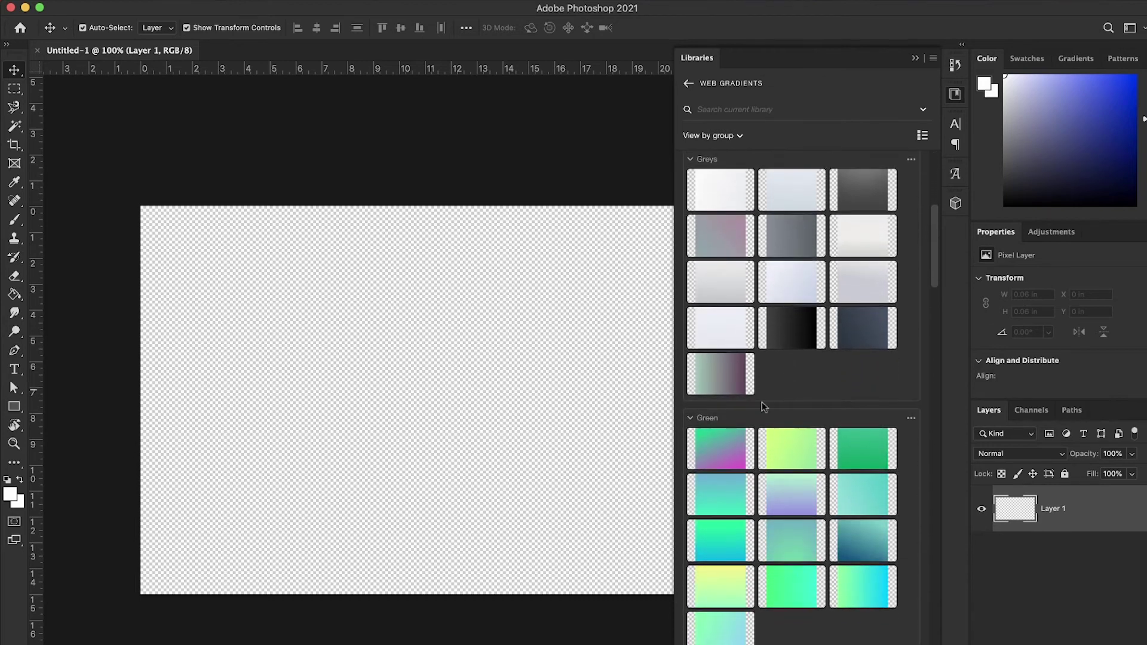
{"action": "left_click_drag", "start_coordinate": [723, 451], "coordinate": [458, 418]}
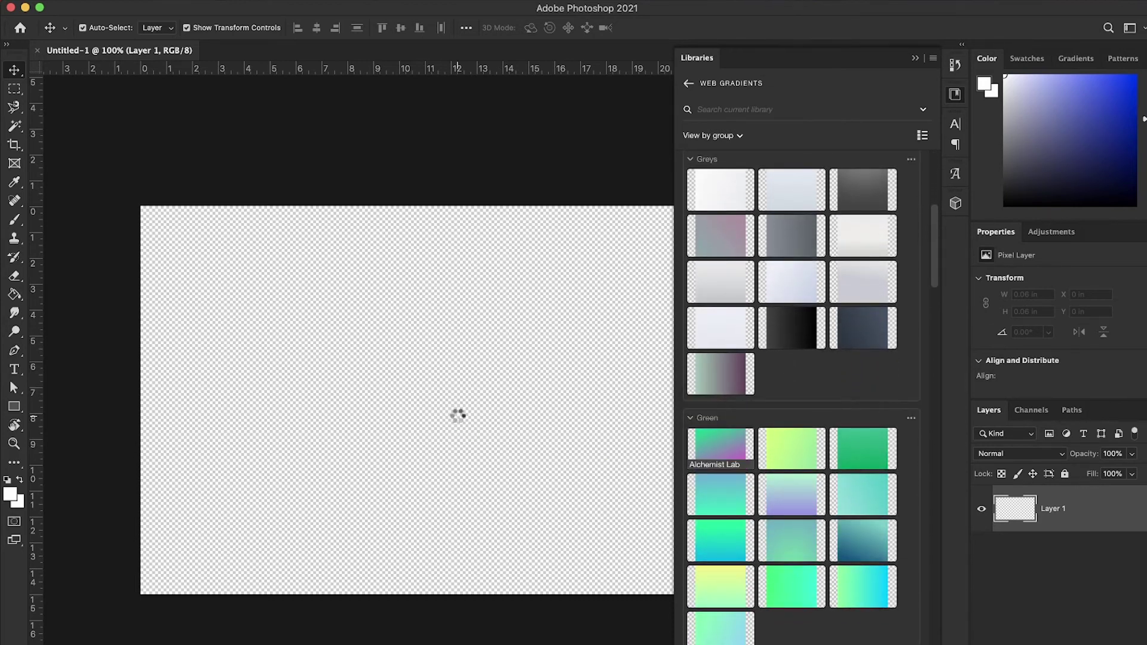
{"action": "left_click_drag", "start_coordinate": [223, 219], "coordinate": [142, 155]}
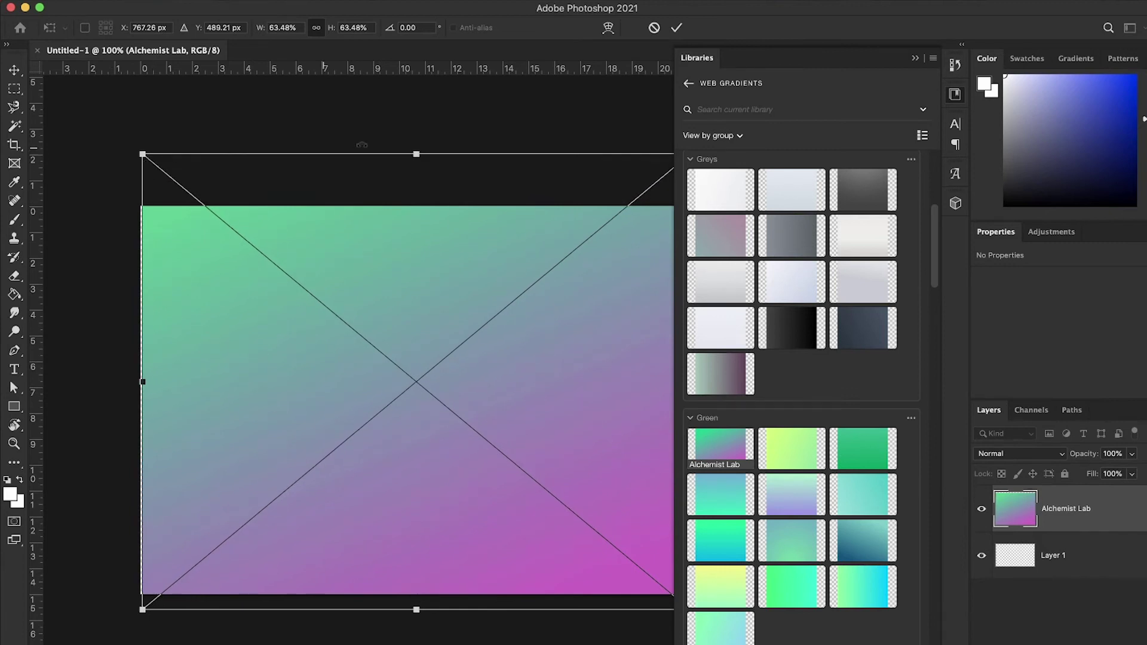
Add the Alchemist Lab gradient to the Premiere Pro timeline on track V2
{"action": "left_click", "coordinate": [913, 61]}
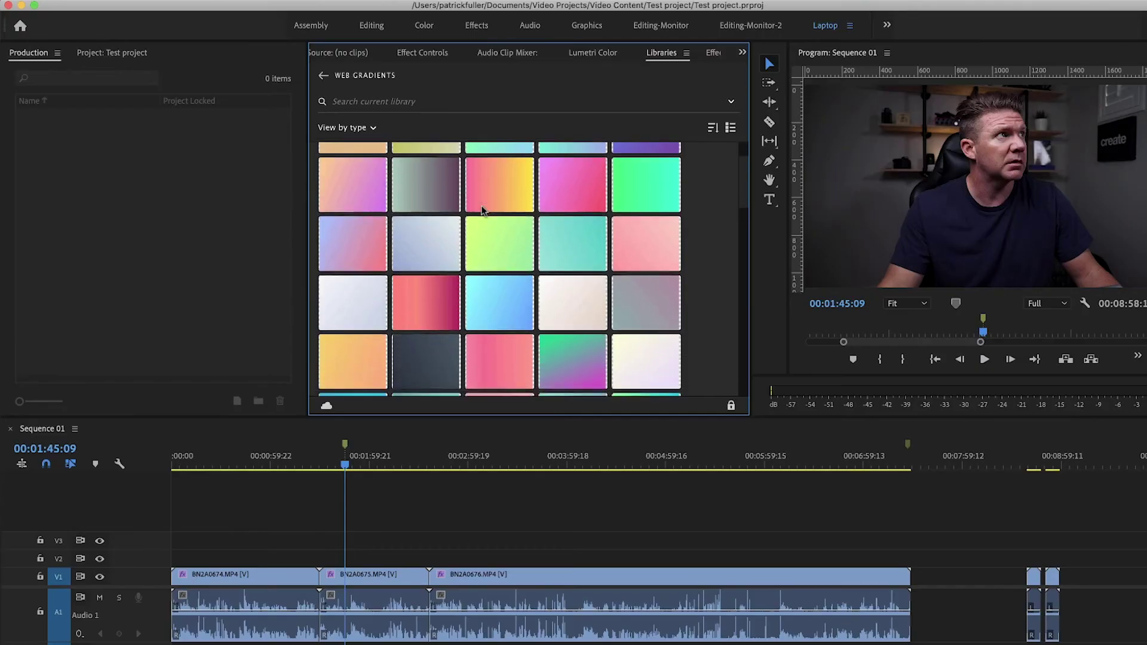
{"action": "scroll", "coordinate": [482, 210], "scroll_direction": "down", "scroll_amount": 2}
{"action": "left_click_drag", "start_coordinate": [562, 283], "coordinate": [348, 560]}
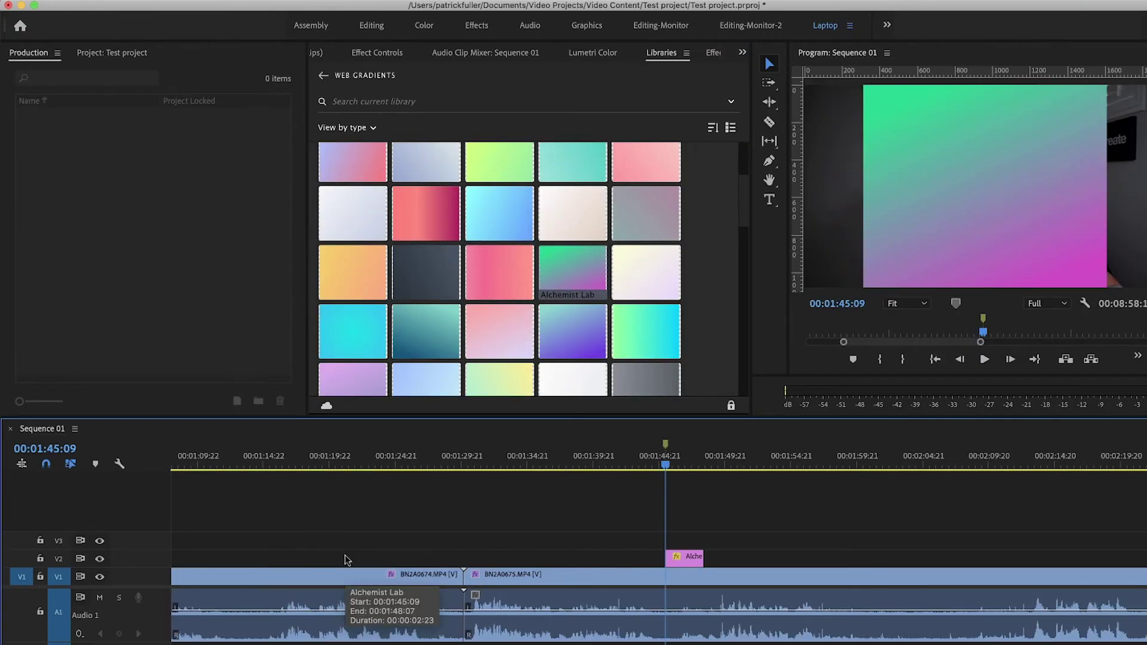